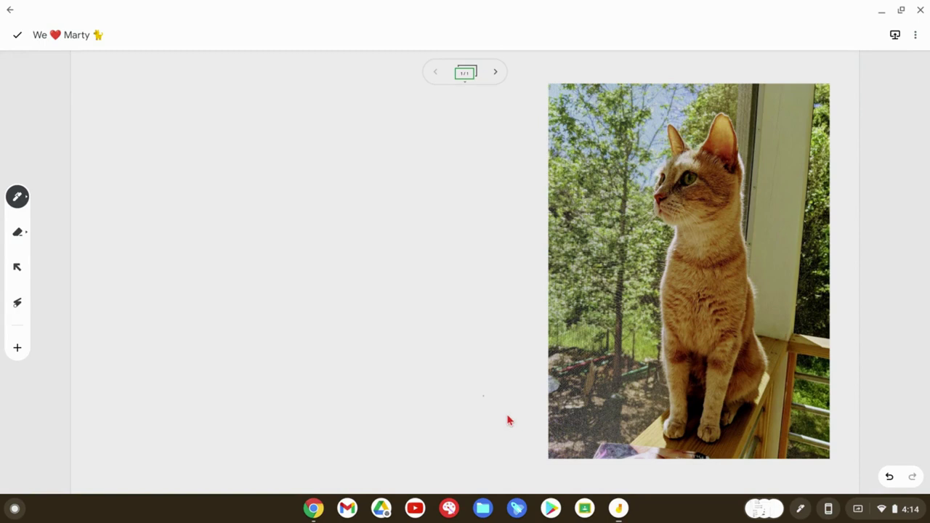
Step: Select the Aa handwriting-to-text tool from the pen's assistive drawing tools
{"action": "left_click", "coordinate": [622, 508]}
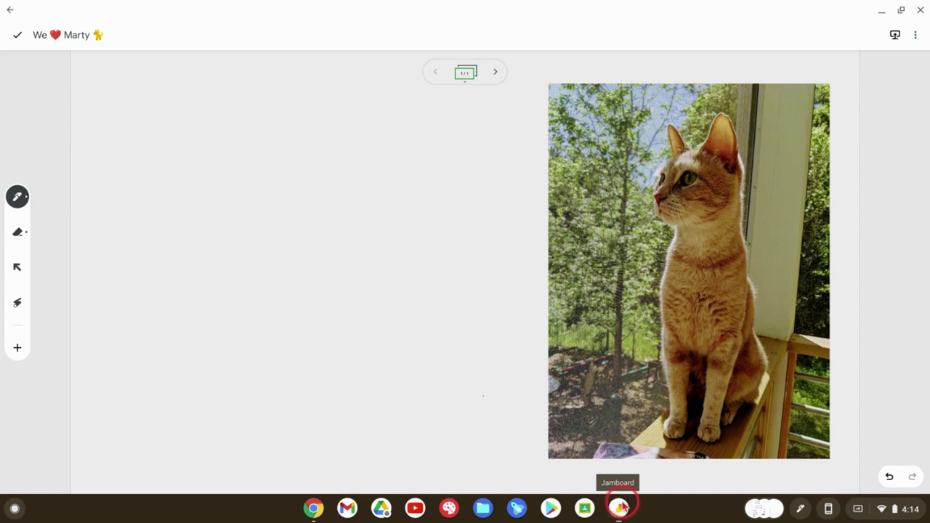
{"action": "left_click", "coordinate": [247, 373]}
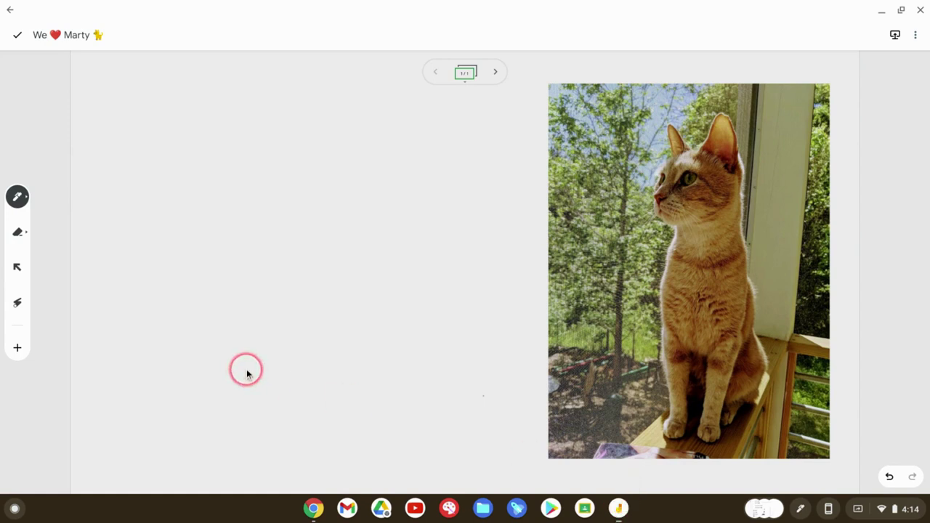
{"action": "left_click", "coordinate": [18, 197]}
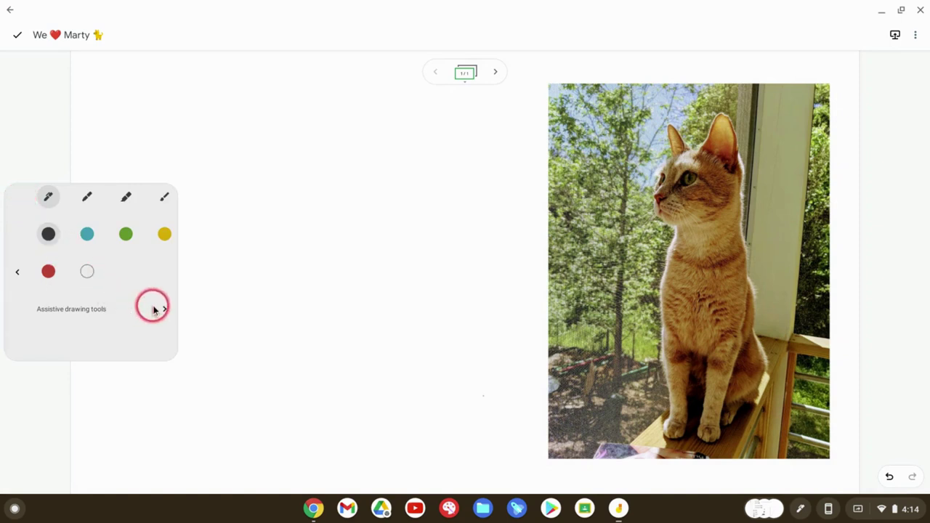
{"action": "left_click", "coordinate": [159, 307]}
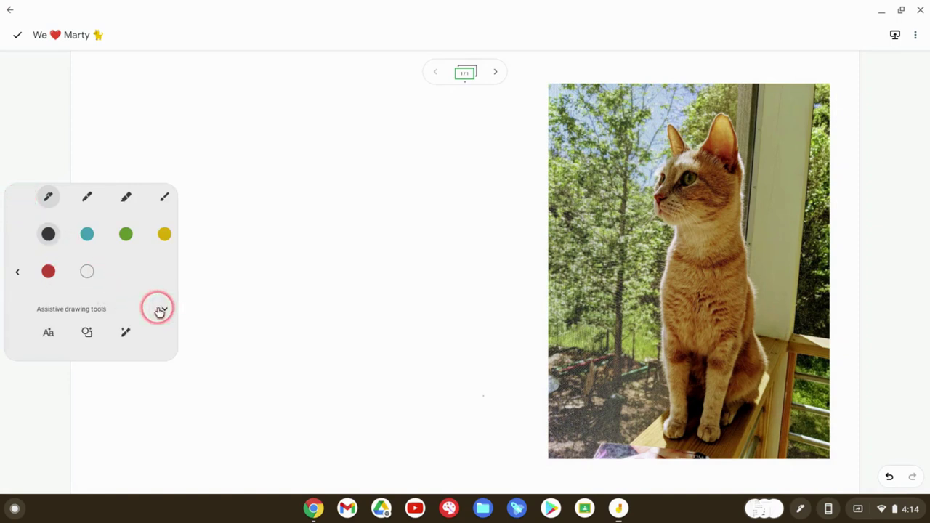
{"action": "left_click", "coordinate": [50, 333]}
{"action": "left_click", "coordinate": [216, 383]}
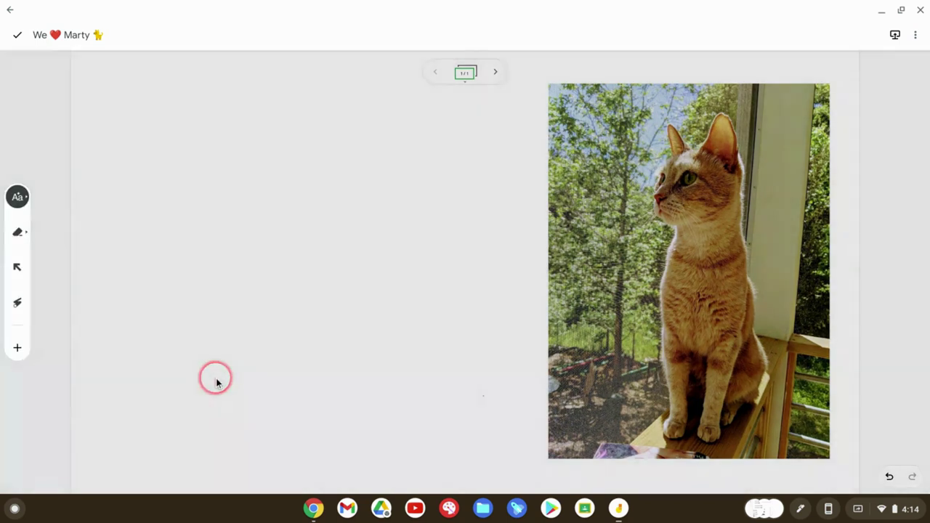
Step: Handwrite 'Marty' left of the cat photo so it becomes typed text
{"action": "left_click_drag", "start_coordinate": [279, 225], "coordinate": [266, 322]}
{"action": "mouse_move", "coordinate": [270, 240]}
{"action": "left_mouse_down"}
{"action": "mouse_move", "coordinate": [356, 254]}
{"action": "mouse_move", "coordinate": [356, 292]}
{"action": "left_mouse_up"}
{"action": "left_click_drag", "start_coordinate": [381, 260], "coordinate": [383, 289]}
{"action": "left_click_drag", "start_coordinate": [422, 240], "coordinate": [425, 282]}
{"action": "left_click_drag", "start_coordinate": [410, 266], "coordinate": [436, 253]}
{"action": "left_click_drag", "start_coordinate": [446, 247], "coordinate": [448, 257]}
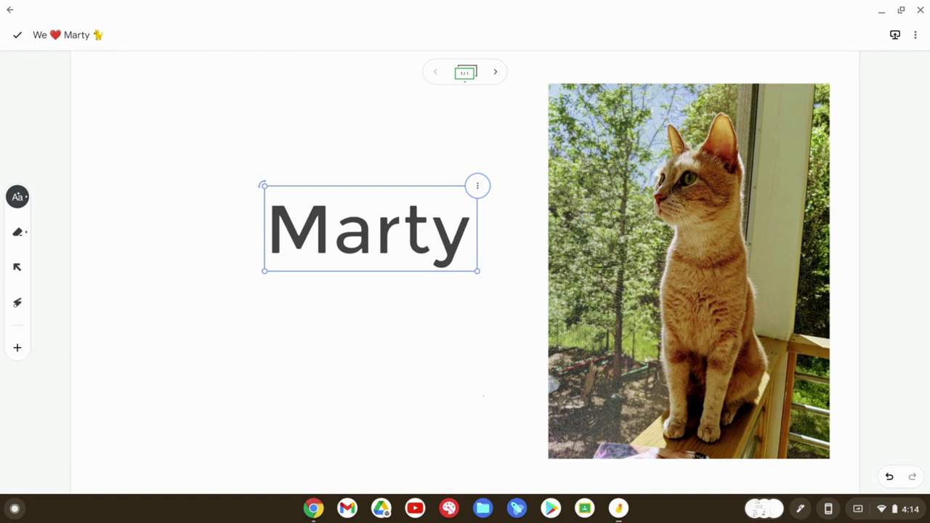
Step: Enable the On-screen keyboard option under Accessibility in quick settings
{"action": "left_click", "coordinate": [881, 509]}
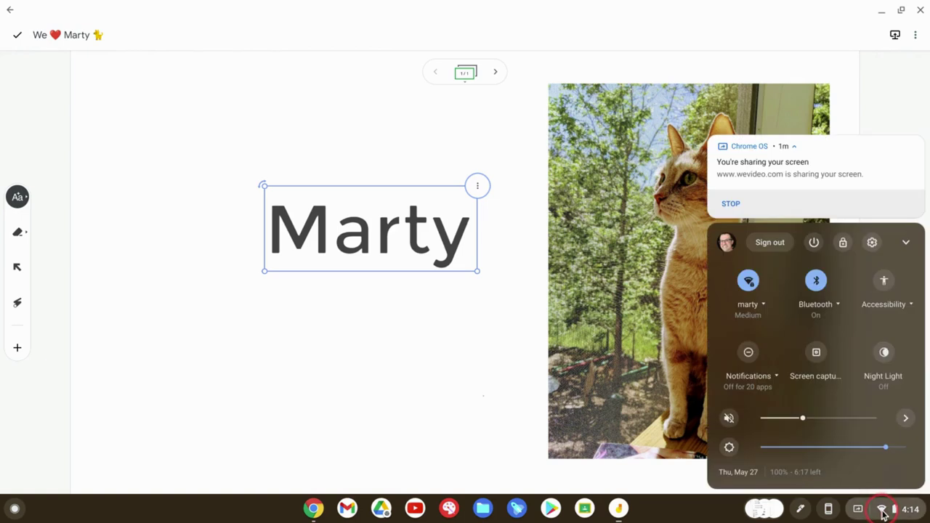
{"action": "left_click", "coordinate": [884, 290]}
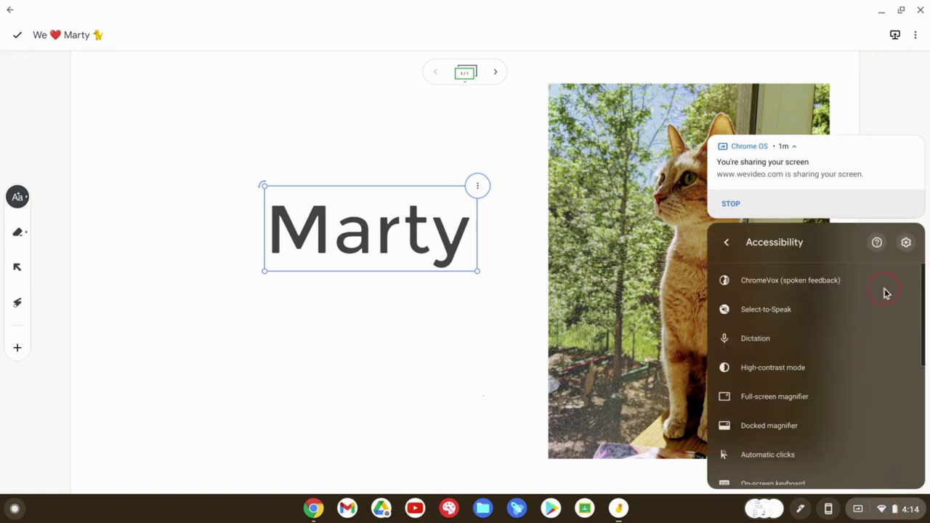
{"action": "scroll", "coordinate": [825, 378], "scroll_direction": "down", "scroll_amount": 2}
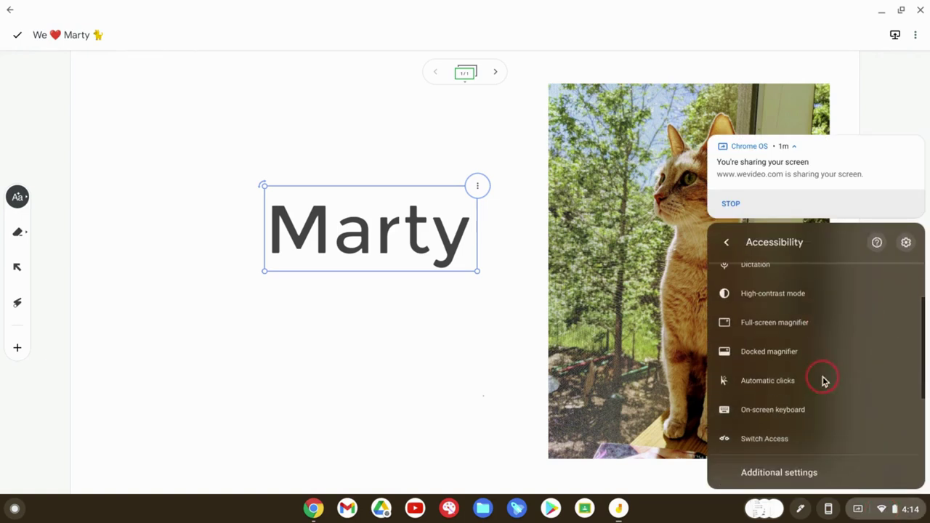
{"action": "left_click", "coordinate": [783, 411]}
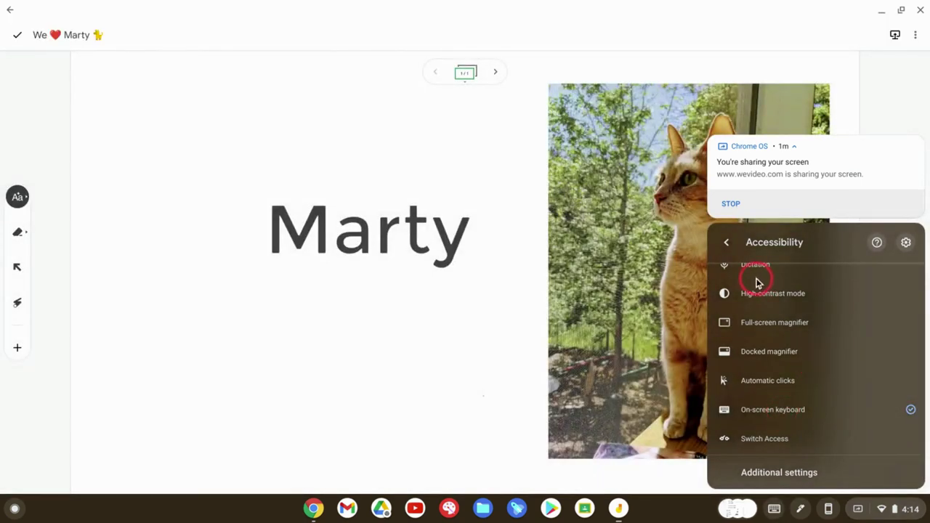
{"action": "left_click", "coordinate": [727, 243]}
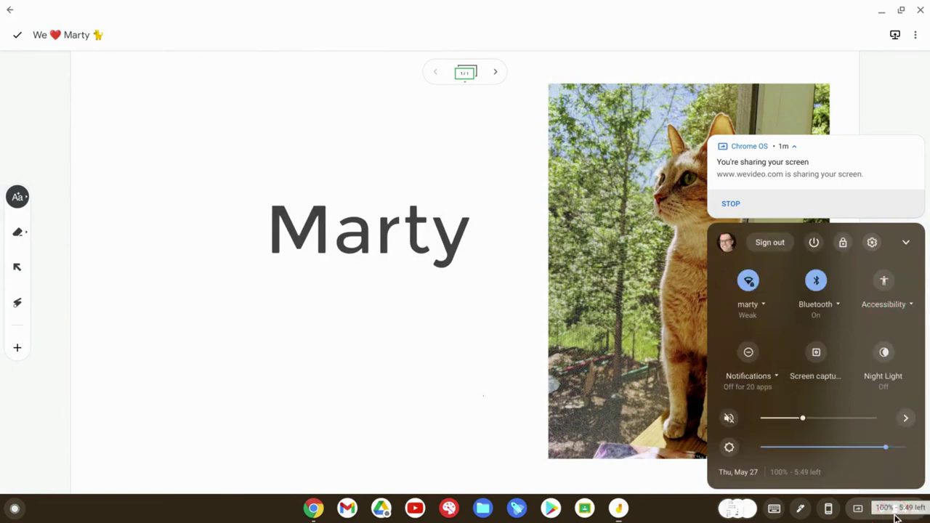
Step: Search Settings for 'access', review the Keyboard accessibility features, and close Settings
{"action": "left_click", "coordinate": [872, 244]}
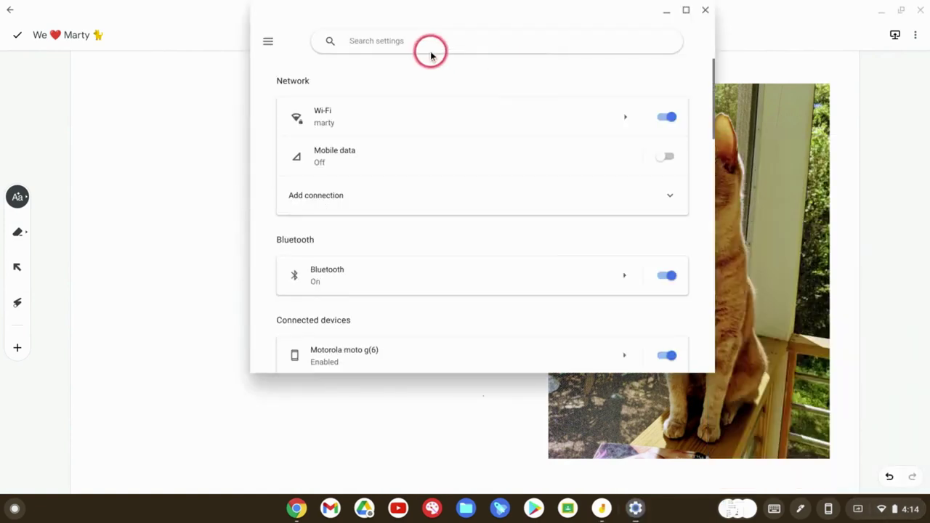
{"action": "type", "text": "ac"}
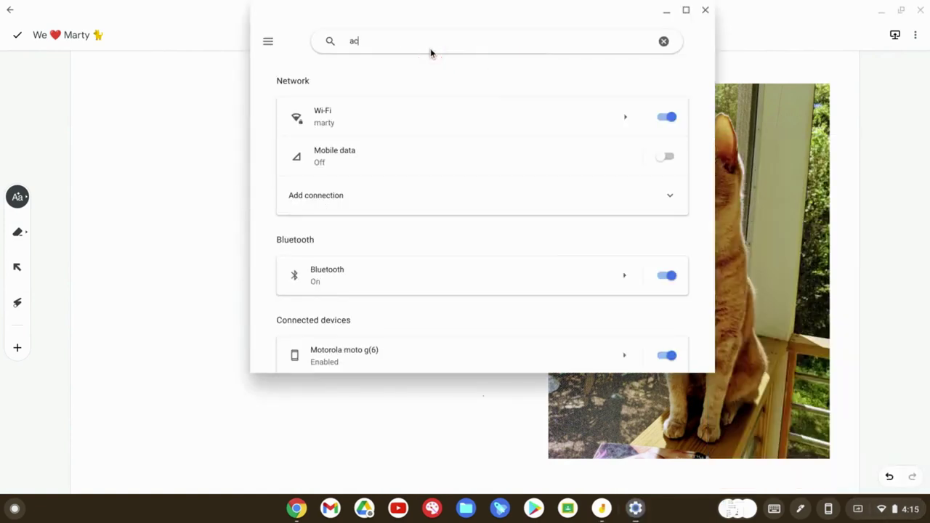
{"action": "type", "text": "cess"}
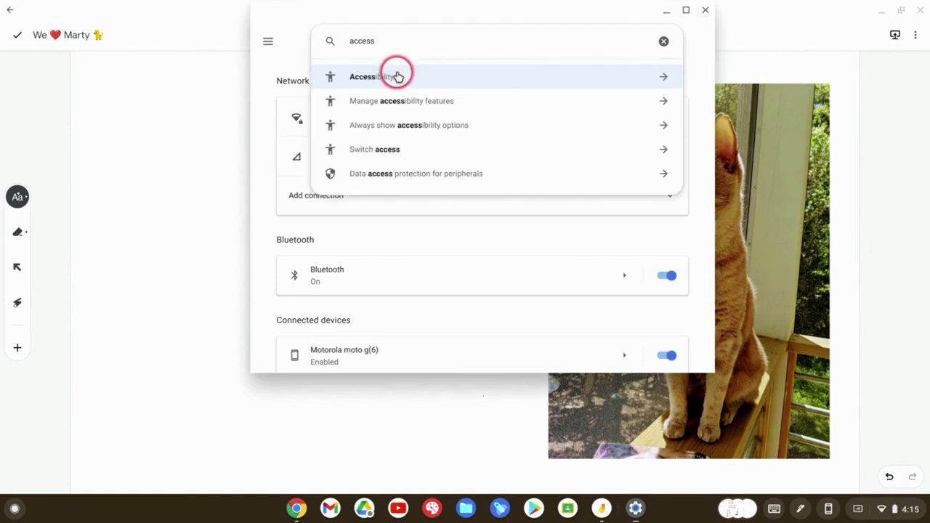
{"action": "left_click", "coordinate": [395, 73]}
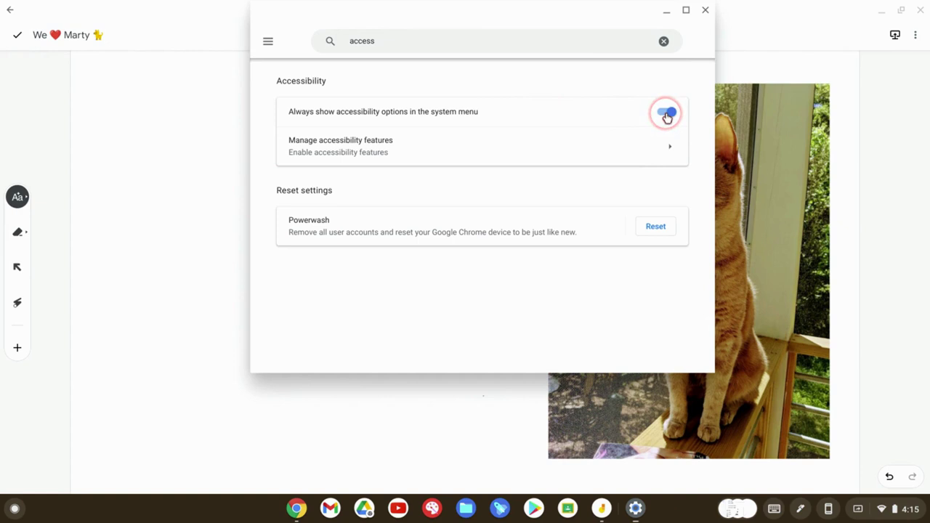
{"action": "left_click", "coordinate": [662, 143]}
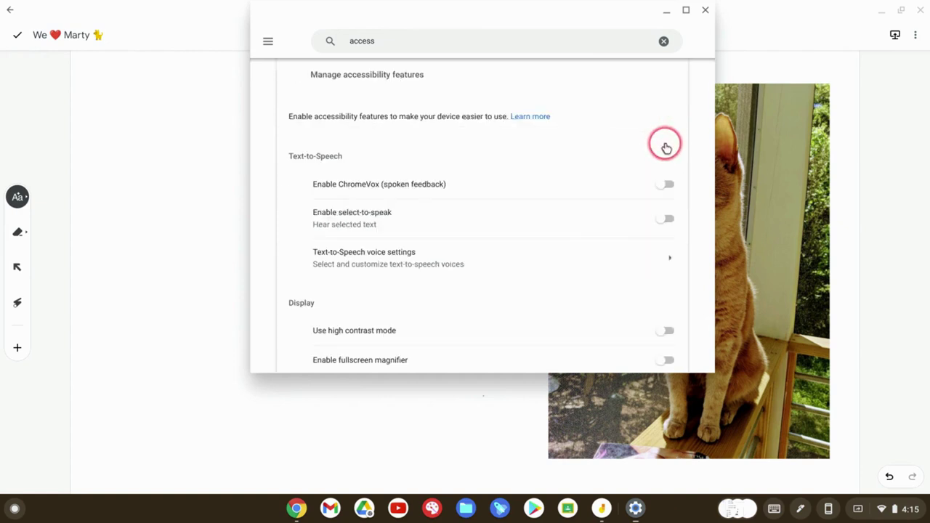
{"action": "scroll", "coordinate": [560, 222], "scroll_direction": "down", "scroll_amount": 3}
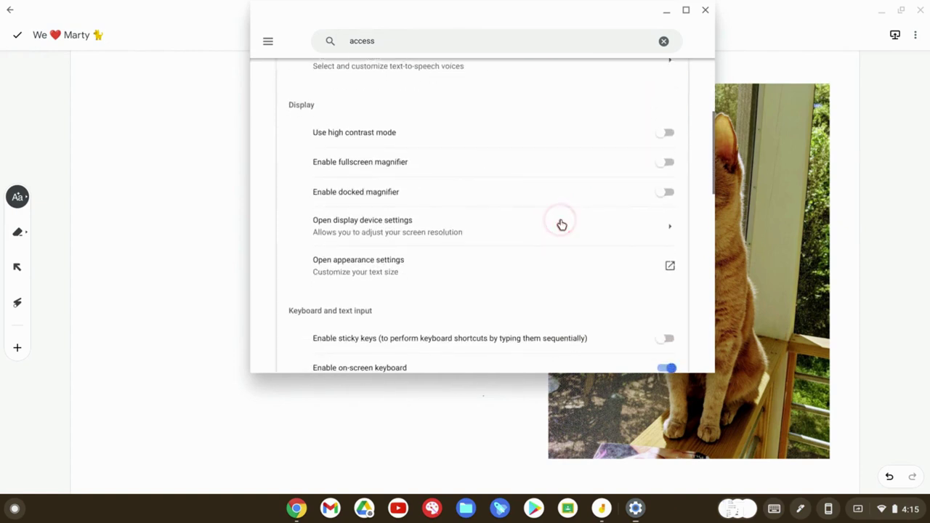
{"action": "left_click", "coordinate": [704, 11]}
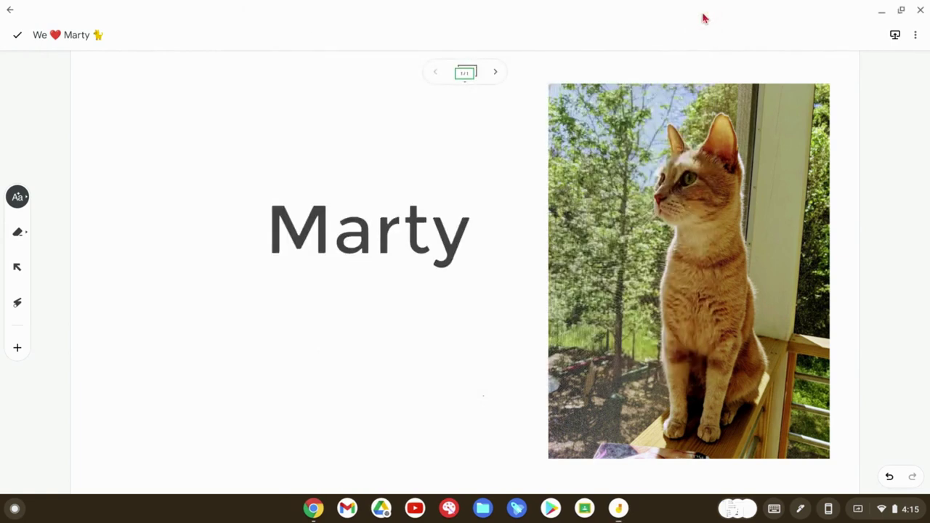
Step: Add a sticky note and handwrite 'Marty' into it with the keyboard's handwriting input
{"action": "left_click", "coordinate": [15, 351]}
{"action": "left_click", "coordinate": [411, 347]}
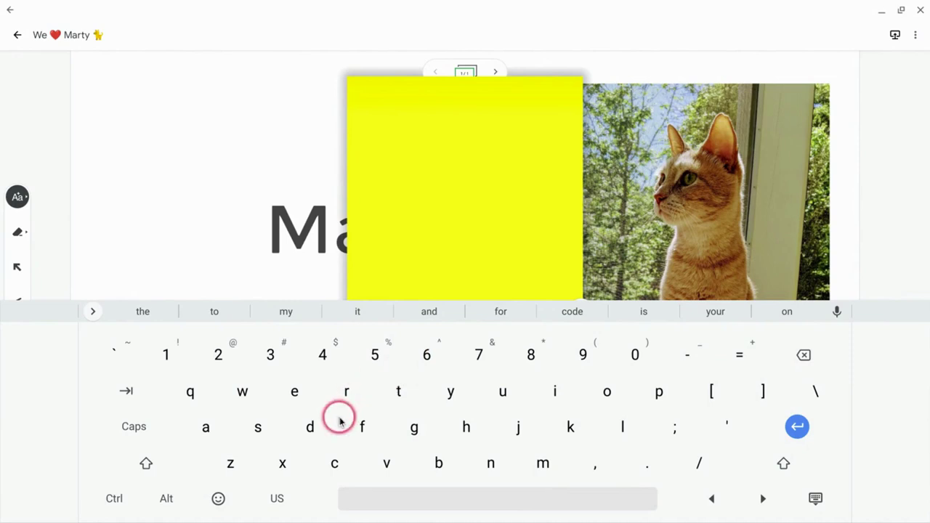
{"action": "left_click", "coordinate": [94, 312]}
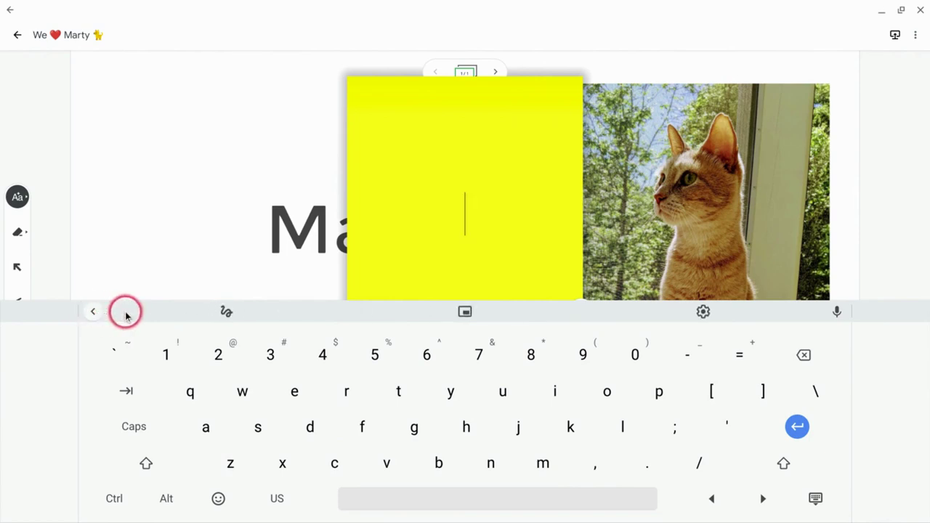
{"action": "left_click", "coordinate": [225, 312]}
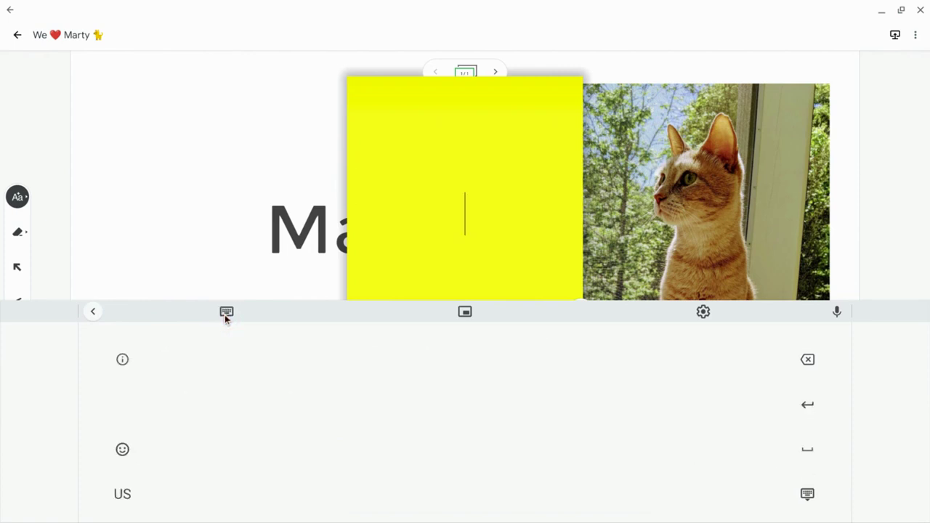
{"action": "mouse_move", "coordinate": [294, 463]}
{"action": "left_mouse_down"}
{"action": "mouse_move", "coordinate": [320, 388]}
{"action": "mouse_move", "coordinate": [359, 463]}
{"action": "left_mouse_up"}
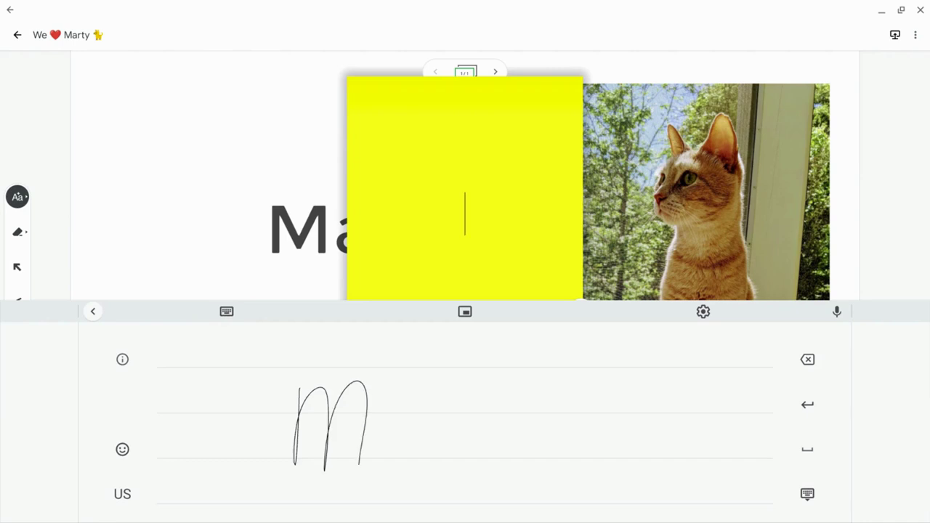
{"action": "mouse_move", "coordinate": [392, 432]}
{"action": "left_mouse_down"}
{"action": "mouse_move", "coordinate": [388, 458]}
{"action": "mouse_move", "coordinate": [425, 425]}
{"action": "mouse_move", "coordinate": [464, 436]}
{"action": "mouse_move", "coordinate": [480, 476]}
{"action": "left_mouse_up"}
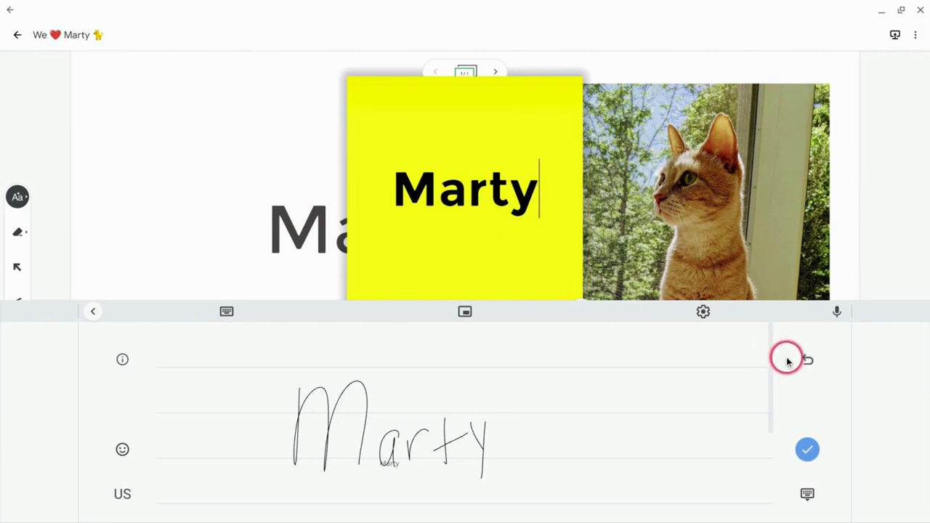
Step: Make the 'Marty' sticky note green and place it on the frame
{"action": "left_click", "coordinate": [806, 495]}
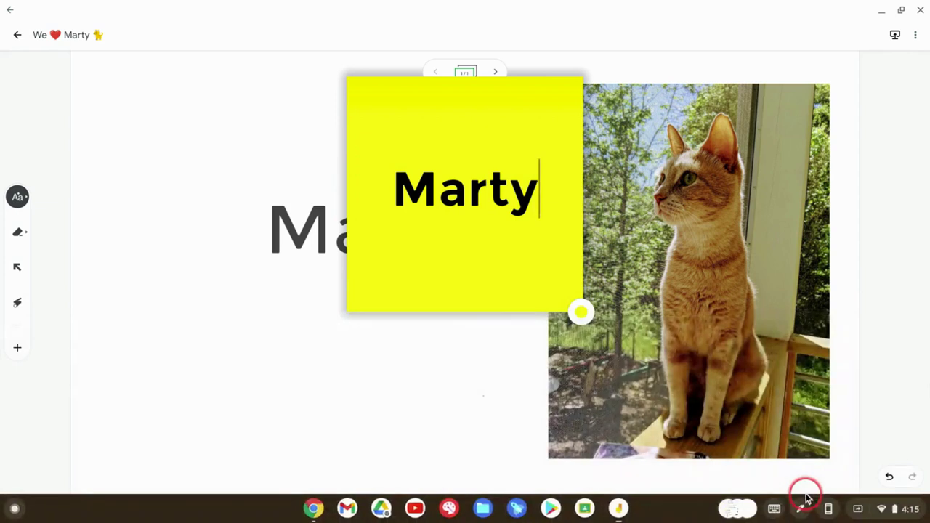
{"action": "left_click", "coordinate": [581, 313]}
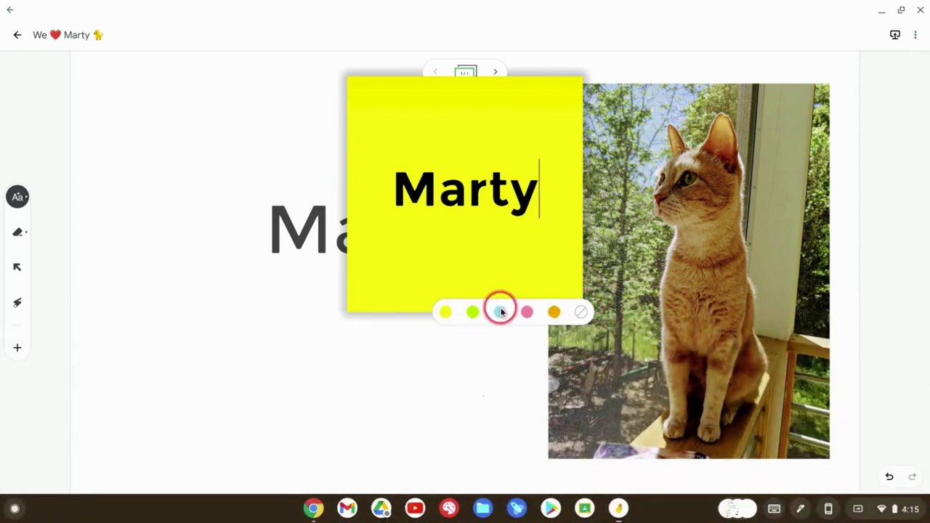
{"action": "left_click", "coordinate": [473, 311]}
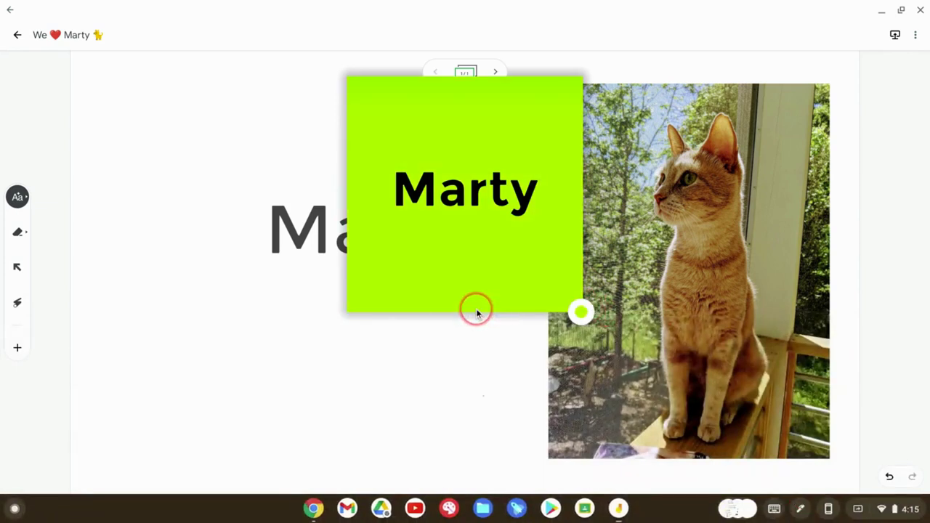
{"action": "left_click", "coordinate": [445, 353]}
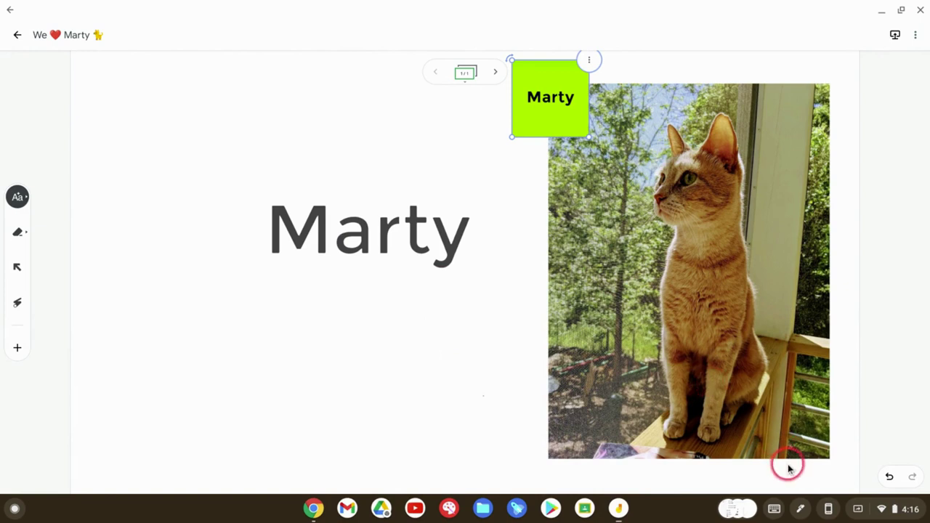
Step: Add a sticky note and dictate 'we love Marty cat' as its text
{"action": "left_click", "coordinate": [17, 348]}
{"action": "left_click", "coordinate": [414, 342]}
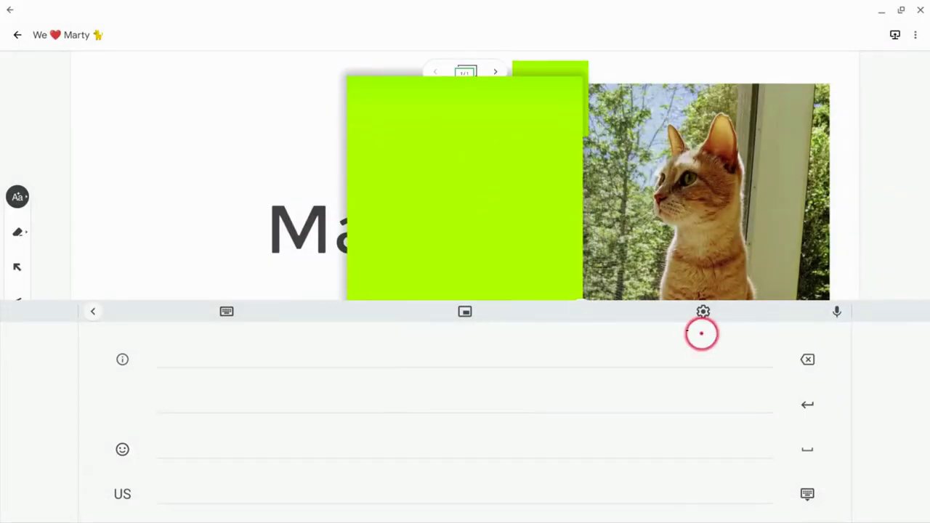
{"action": "left_click", "coordinate": [837, 312]}
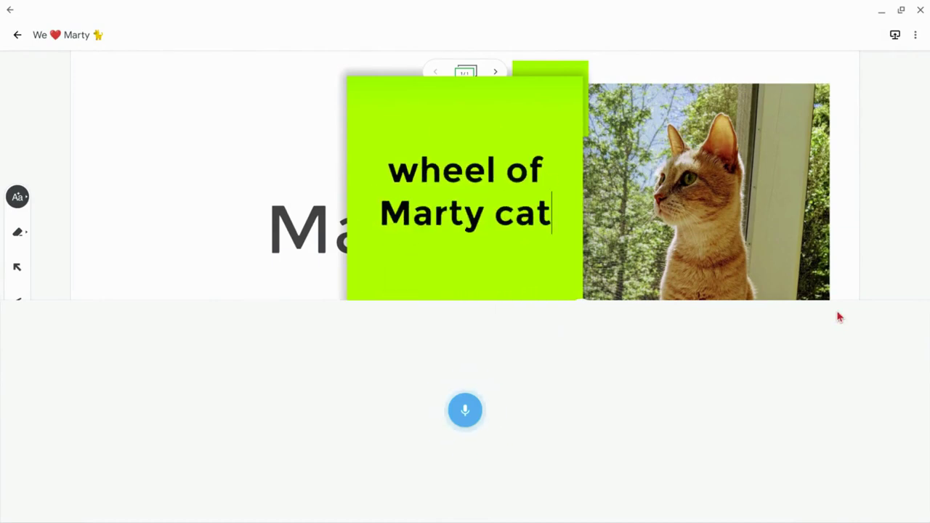
{"action": "left_click", "coordinate": [571, 328]}
{"action": "left_click", "coordinate": [556, 333]}
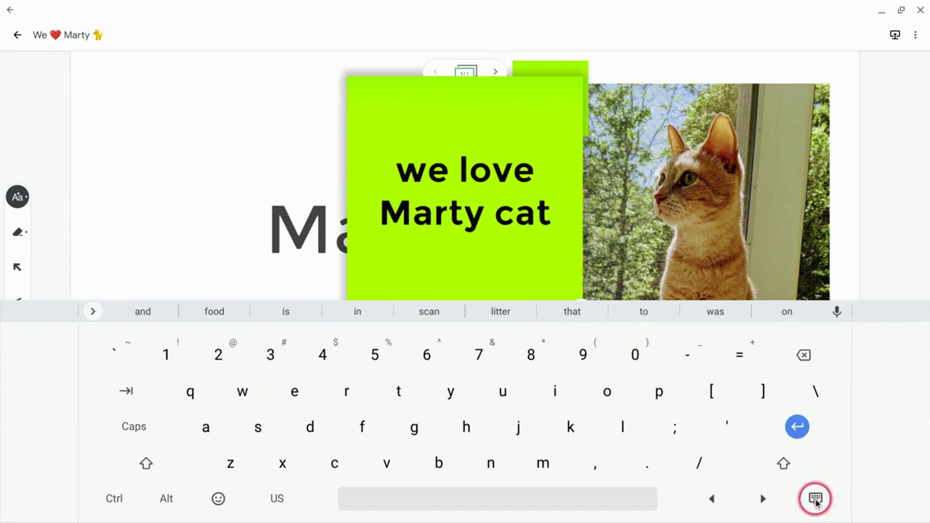
{"action": "left_click", "coordinate": [815, 498]}
Step: Make the 'we love Marty cat' note yellow and move it below the Marty text
{"action": "left_click", "coordinate": [580, 313]}
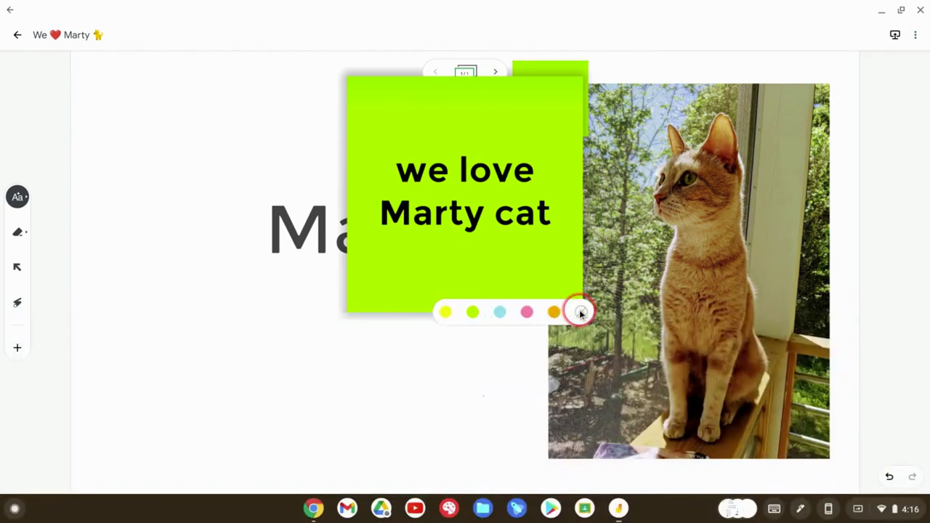
{"action": "left_click", "coordinate": [445, 312]}
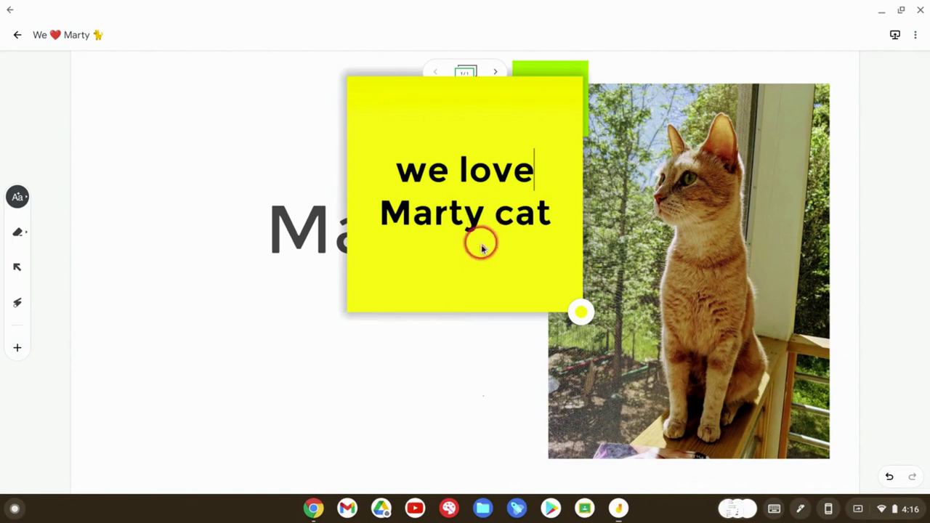
{"action": "left_click", "coordinate": [455, 342]}
{"action": "left_click", "coordinate": [555, 109]}
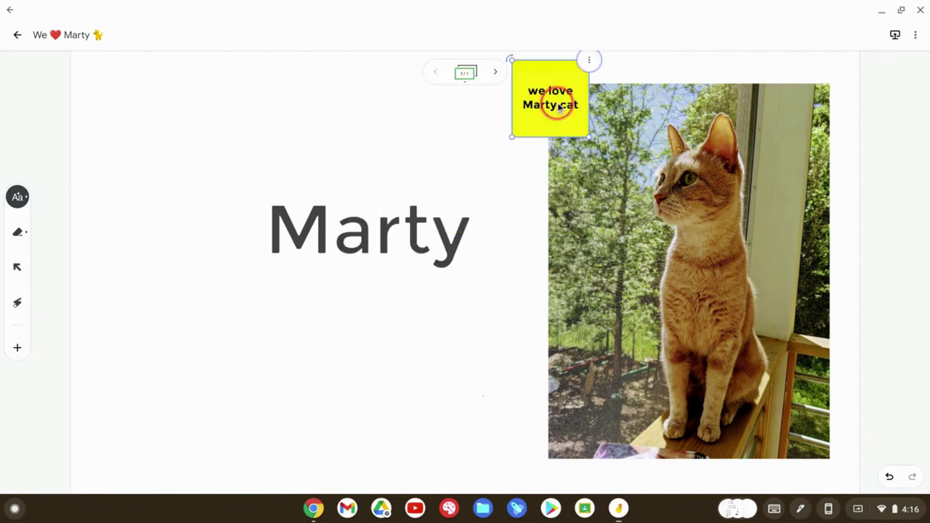
{"action": "left_click_drag", "start_coordinate": [557, 107], "coordinate": [307, 352]}
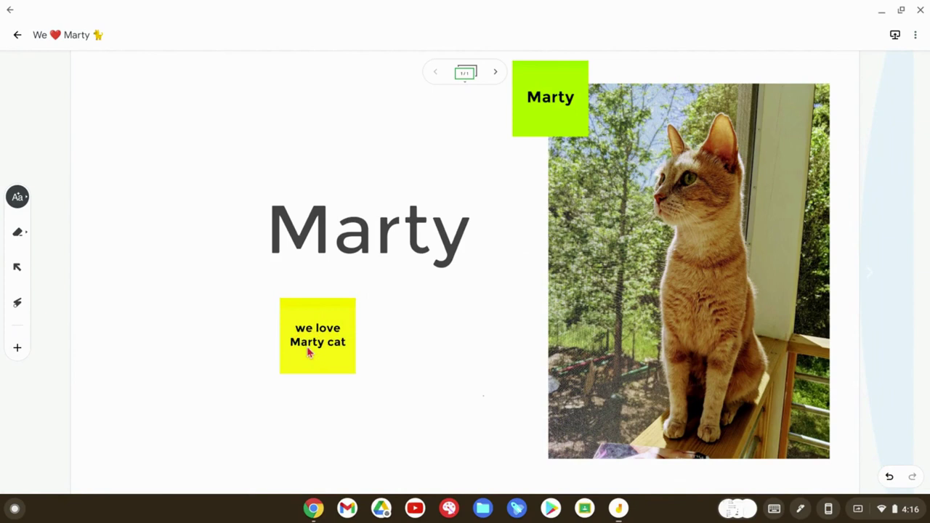
{"action": "left_click", "coordinate": [641, 449]}
{"action": "left_click", "coordinate": [420, 334]}
{"action": "left_click", "coordinate": [419, 336]}
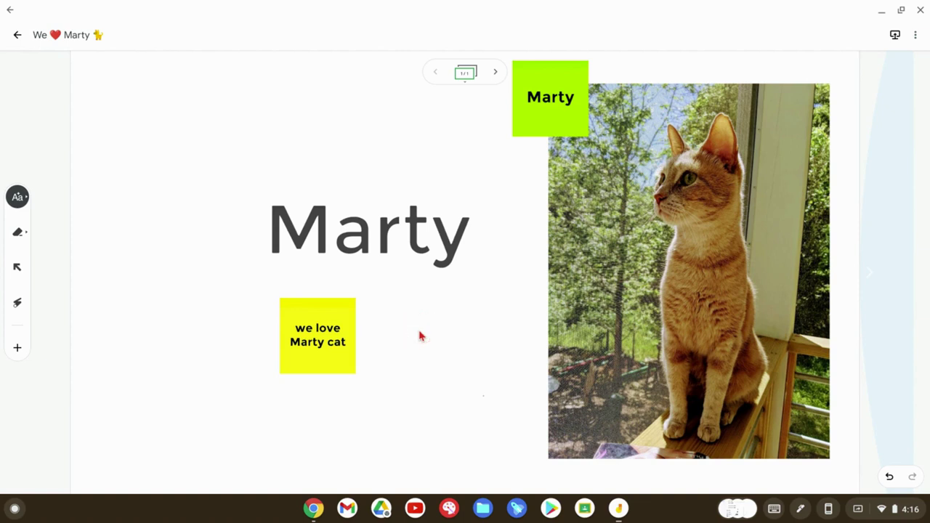